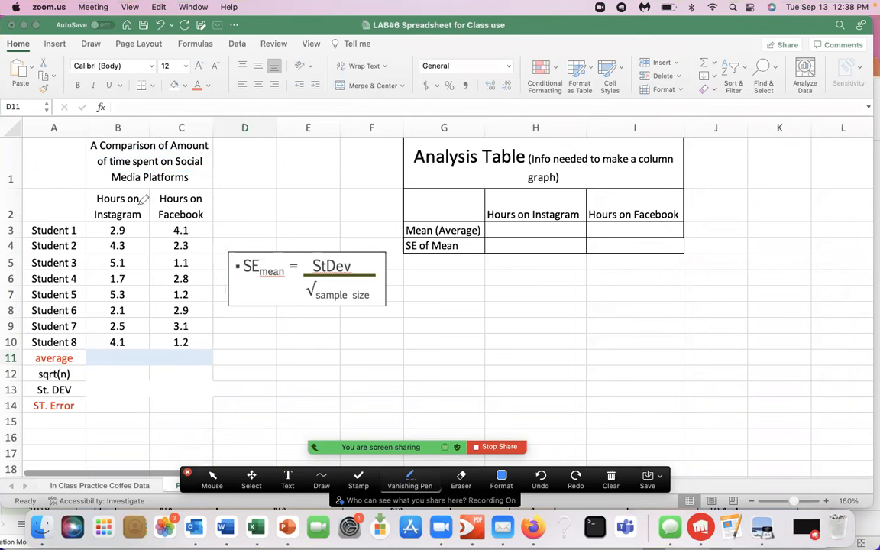
# Mark up the Instagram and Facebook headings, the Instagram hours and the average cell with the vanishing pen, and close the annotation tools.
pyautogui.moveTo(148, 196)
pyautogui.mouseDown()
pyautogui.moveTo(96, 182)
pyautogui.moveTo(80, 197)
pyautogui.moveTo(107, 220)
pyautogui.moveTo(140, 208)
pyautogui.moveTo(144, 194)
pyautogui.moveTo(159, 200)
pyautogui.moveTo(161, 221)
pyautogui.mouseUp()
pyautogui.moveTo(219, 217); pyautogui.dragTo(187, 191)
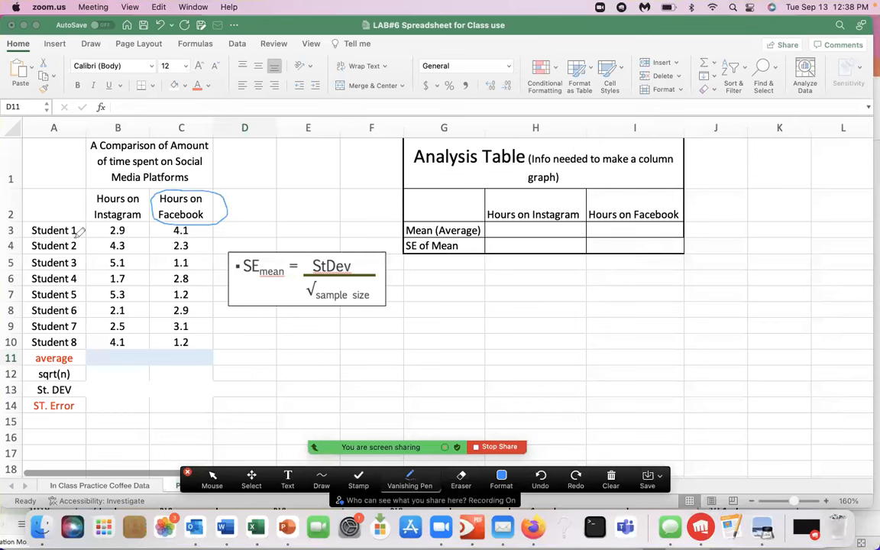
pyautogui.moveTo(51, 216)
pyautogui.mouseDown()
pyautogui.moveTo(17, 252)
pyautogui.moveTo(23, 306)
pyautogui.moveTo(84, 343)
pyautogui.moveTo(84, 233)
pyautogui.moveTo(65, 185)
pyautogui.moveTo(44, 187)
pyautogui.moveTo(57, 205)
pyautogui.moveTo(64, 196)
pyautogui.mouseUp()
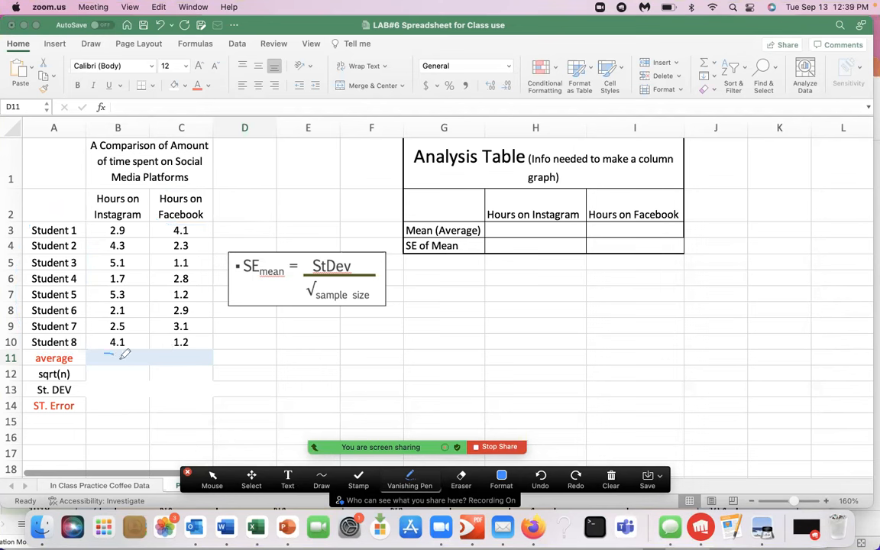
pyautogui.moveTo(107, 357); pyautogui.dragTo(121, 355)
pyautogui.moveTo(134, 238)
pyautogui.mouseDown()
pyautogui.moveTo(113, 217)
pyautogui.moveTo(90, 256)
pyautogui.moveTo(113, 344)
pyautogui.moveTo(140, 226)
pyautogui.mouseUp()
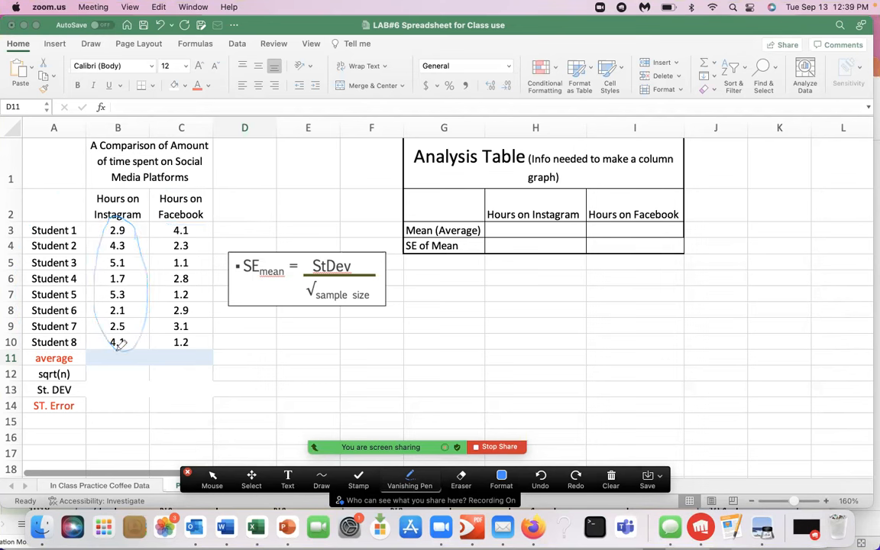
pyautogui.moveTo(116, 361); pyautogui.dragTo(127, 351)
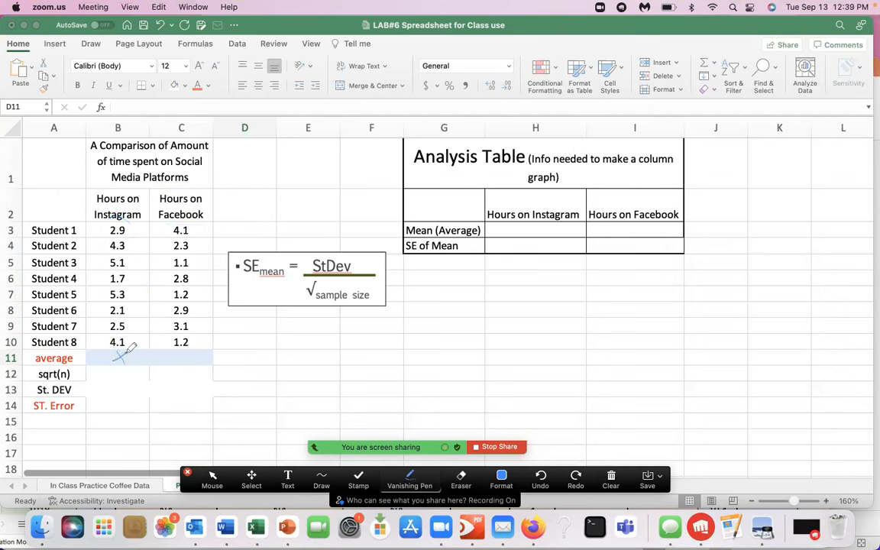
pyautogui.click(187, 472)
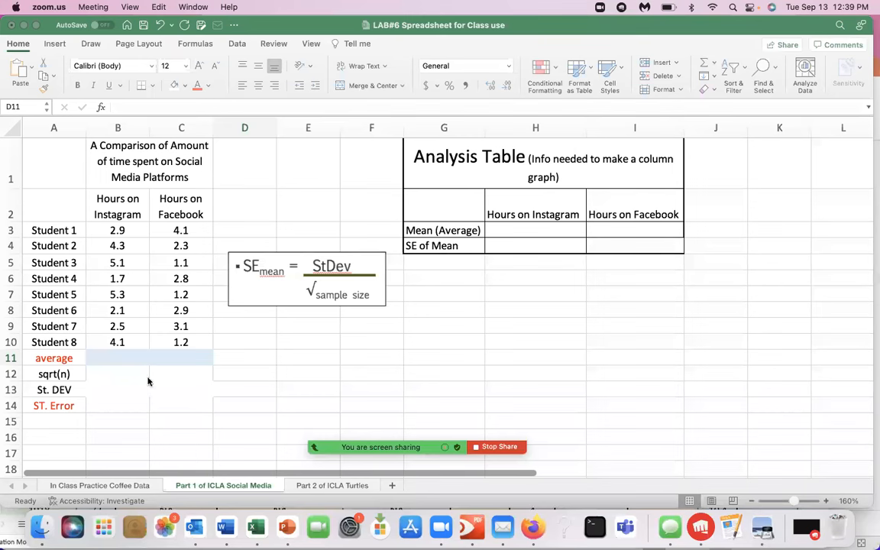
# Calculate the average Instagram hours in B11 with the formula =average(B3:B10).
pyautogui.click(134, 356)
pyautogui.click(134, 356)
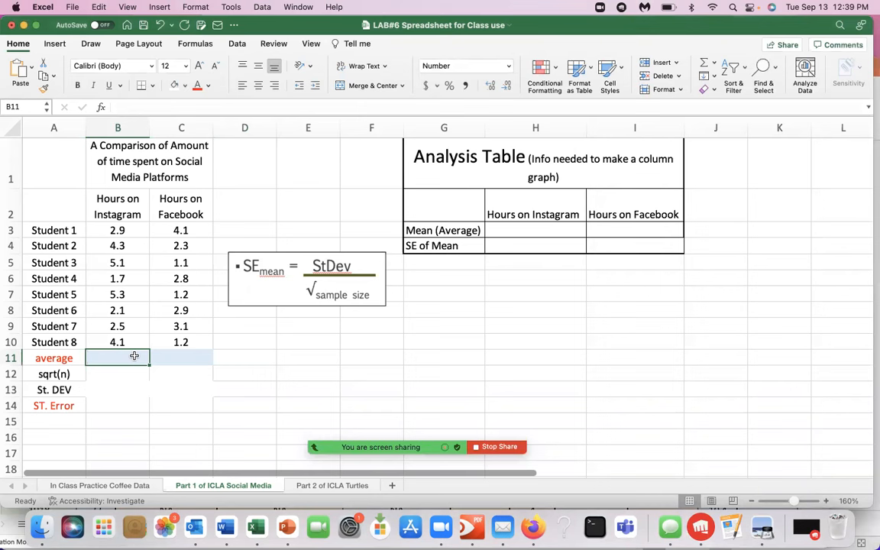
pyautogui.write('=')
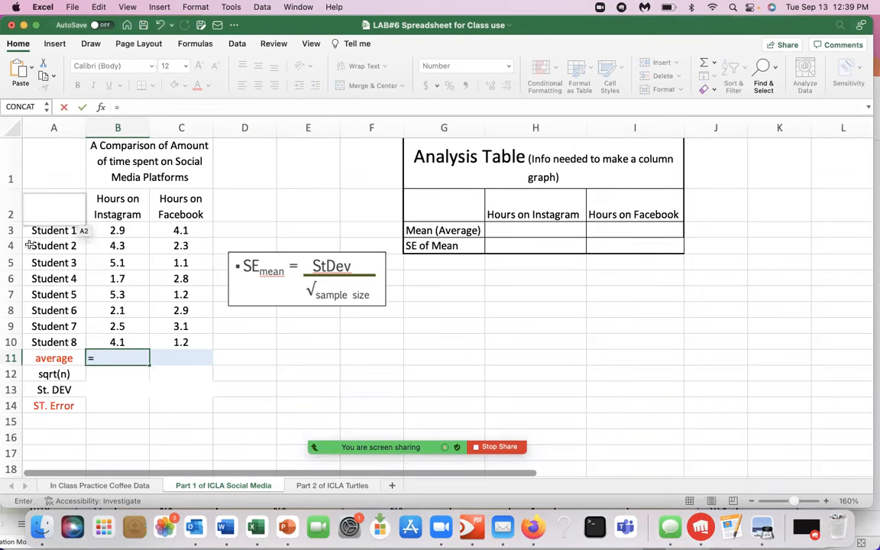
pyautogui.write('averag')
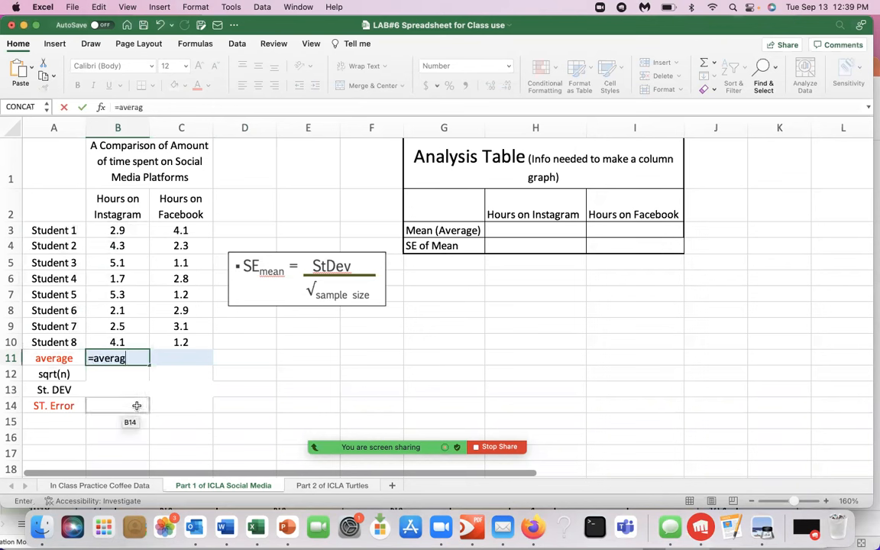
pyautogui.write('e(')
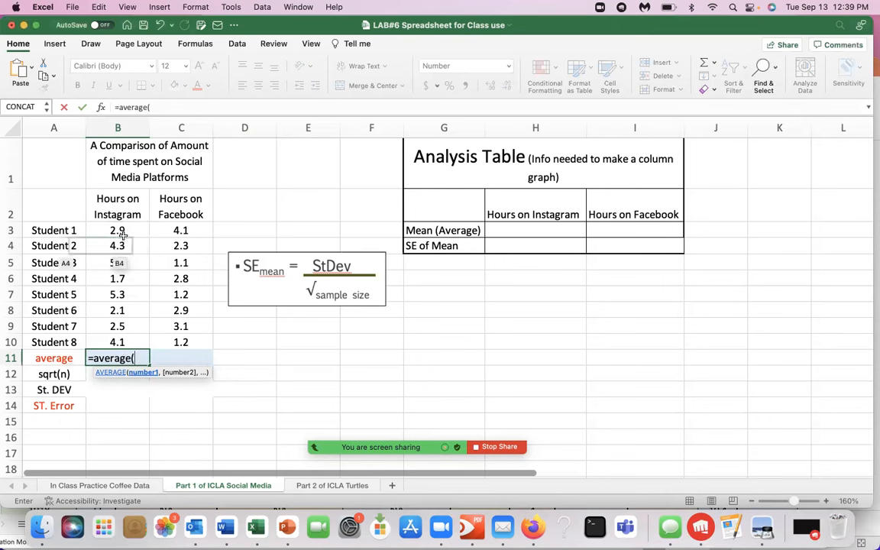
pyautogui.moveTo(130, 231); pyautogui.dragTo(120, 337)
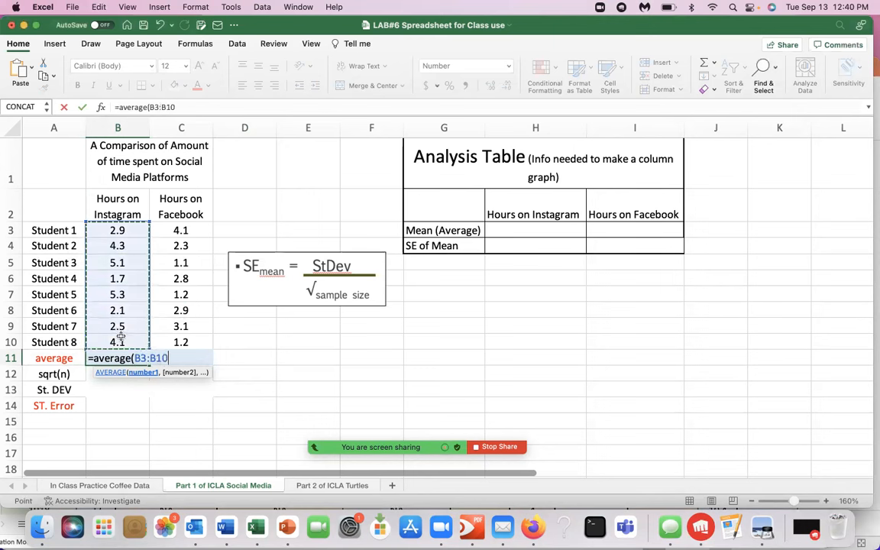
pyautogui.write(')')
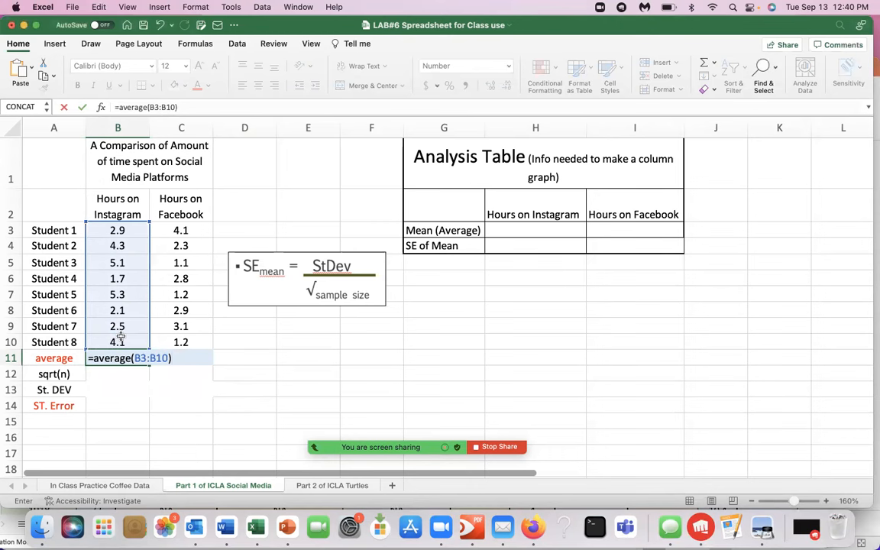
pyautogui.press('Return')
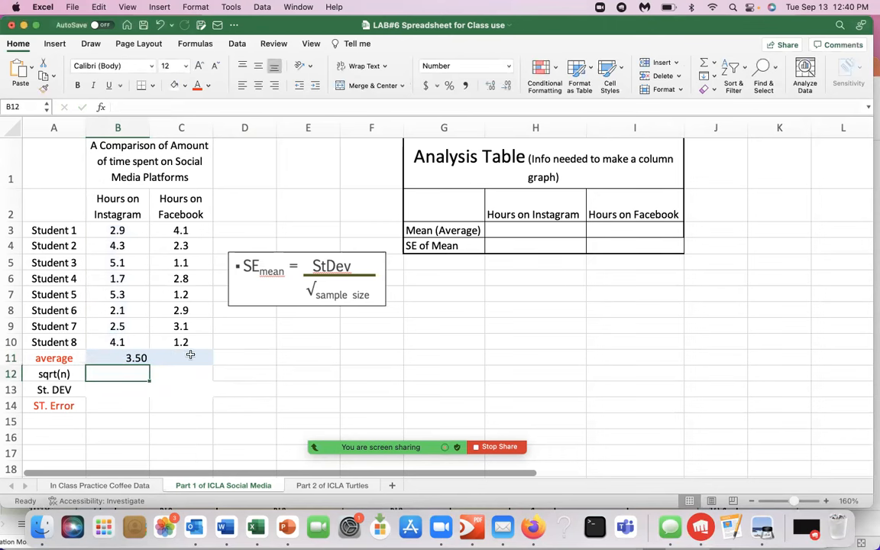
pyautogui.click(117, 356)
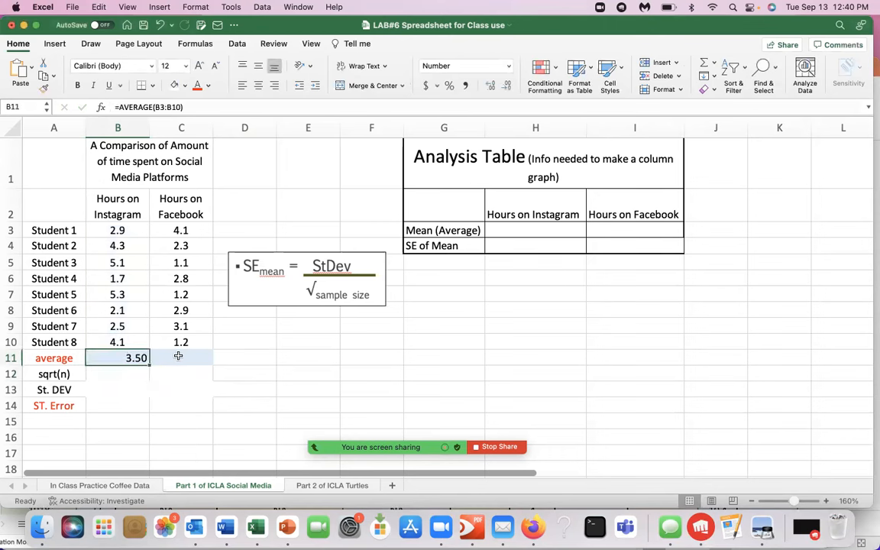
# Calculate the average Facebook hours in C11 with the formula =average(C3:C10).
pyautogui.click(178, 355)
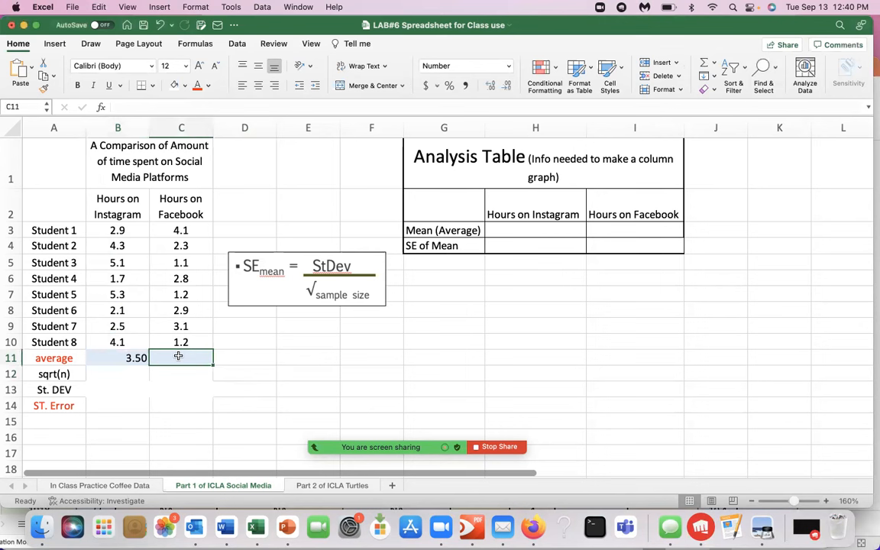
pyautogui.write('=')
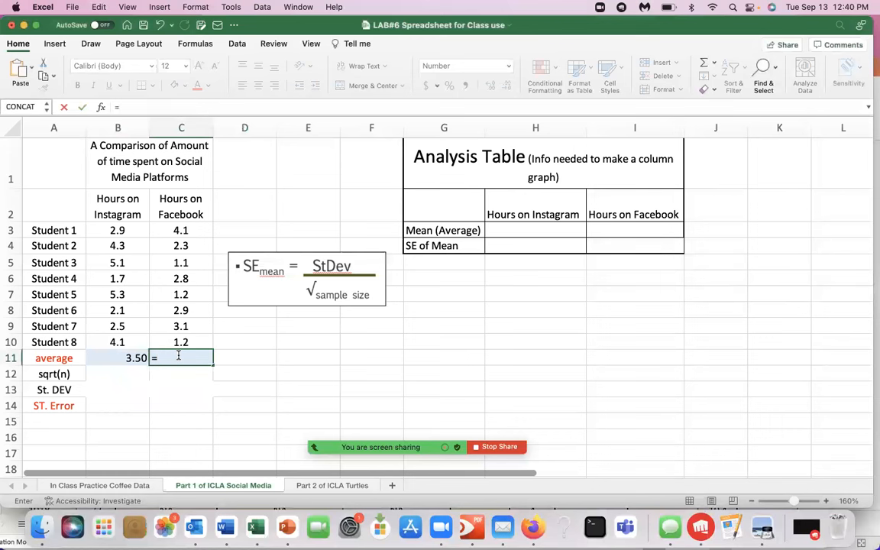
pyautogui.write('average(')
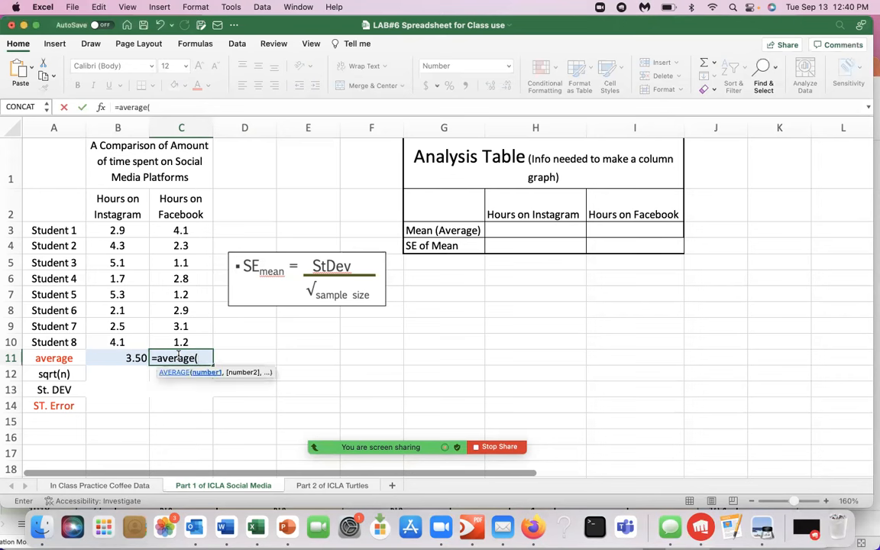
pyautogui.click(197, 236)
pyautogui.moveTo(198, 236); pyautogui.dragTo(191, 339)
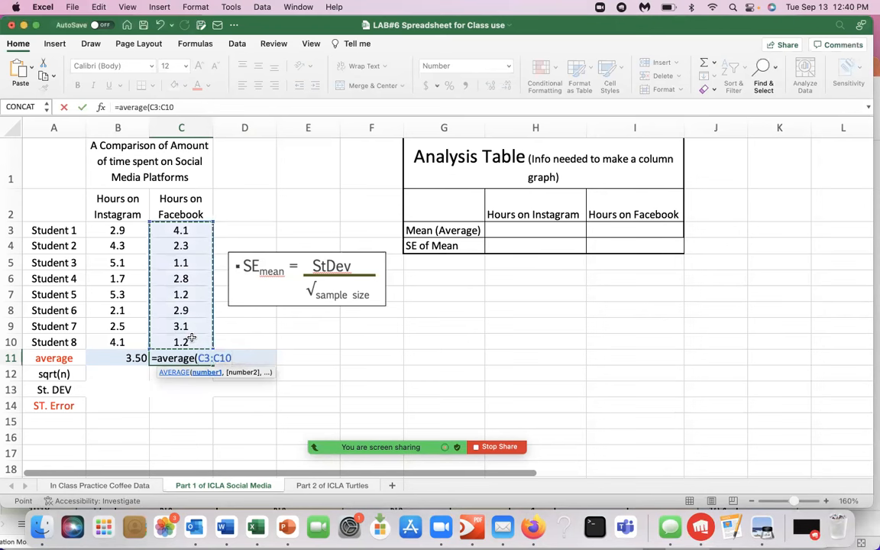
pyautogui.write(')')
pyautogui.press('Return')
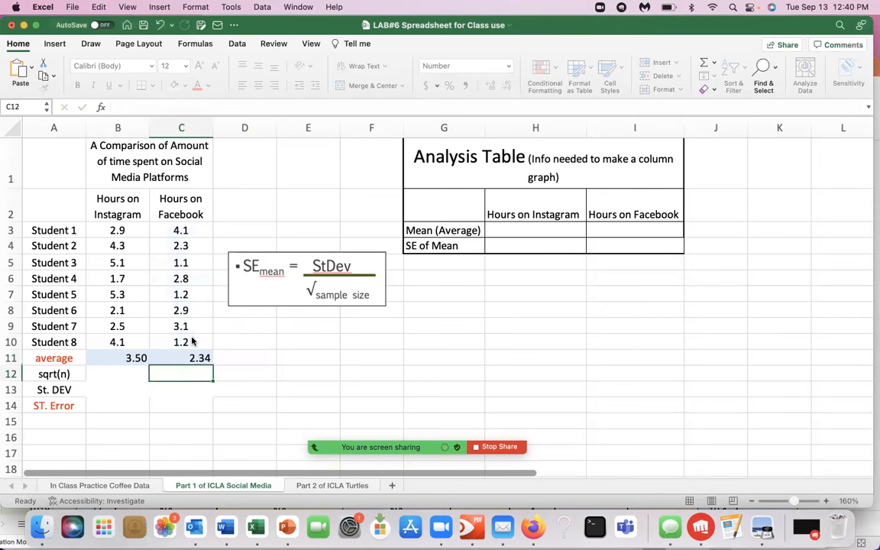
# Examine both average cells and their source ranges, along with the headings and Mean (Average) label of the Analysis Table.
pyautogui.click(203, 358)
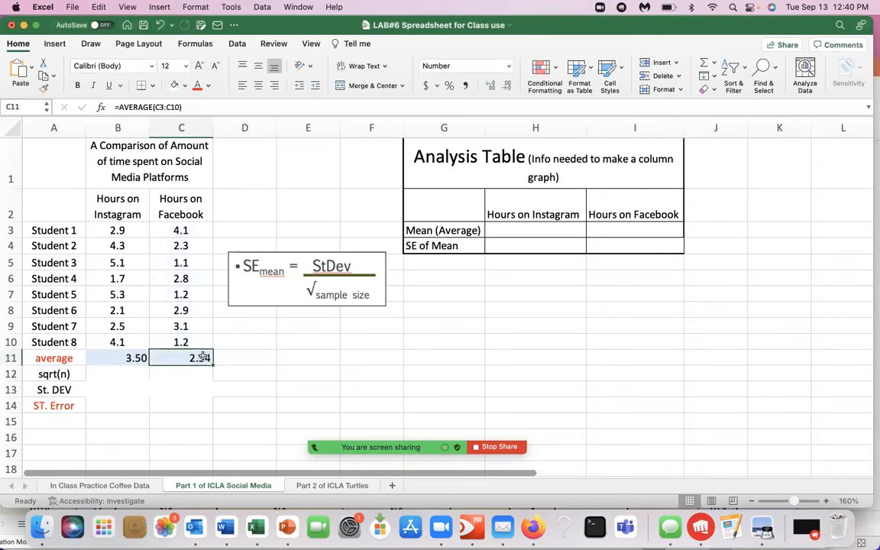
pyautogui.moveTo(184, 230); pyautogui.dragTo(199, 338)
pyautogui.click(119, 357)
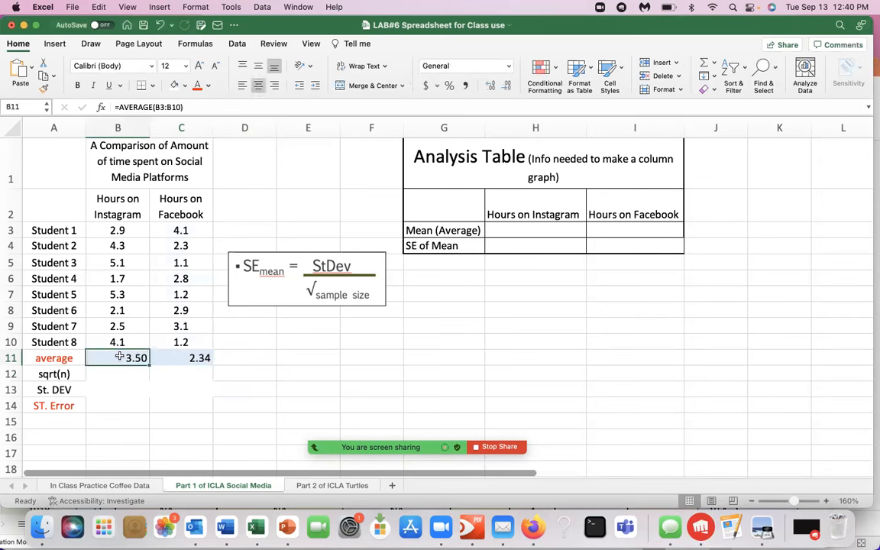
pyautogui.moveTo(120, 230); pyautogui.dragTo(125, 342)
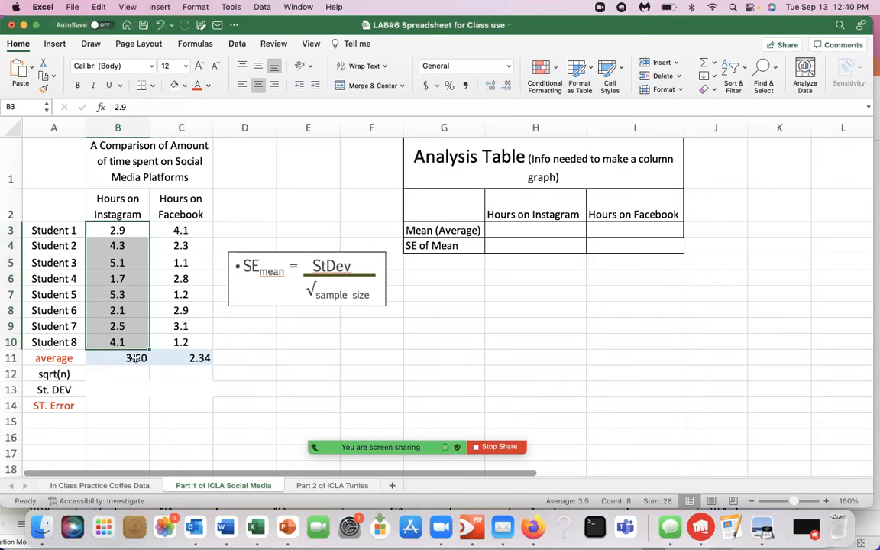
pyautogui.moveTo(126, 357); pyautogui.dragTo(166, 358)
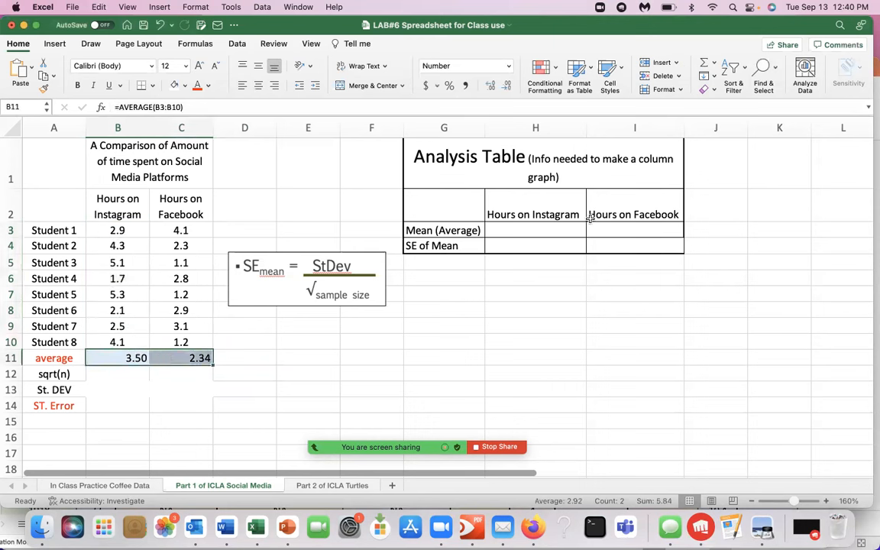
pyautogui.click(515, 152)
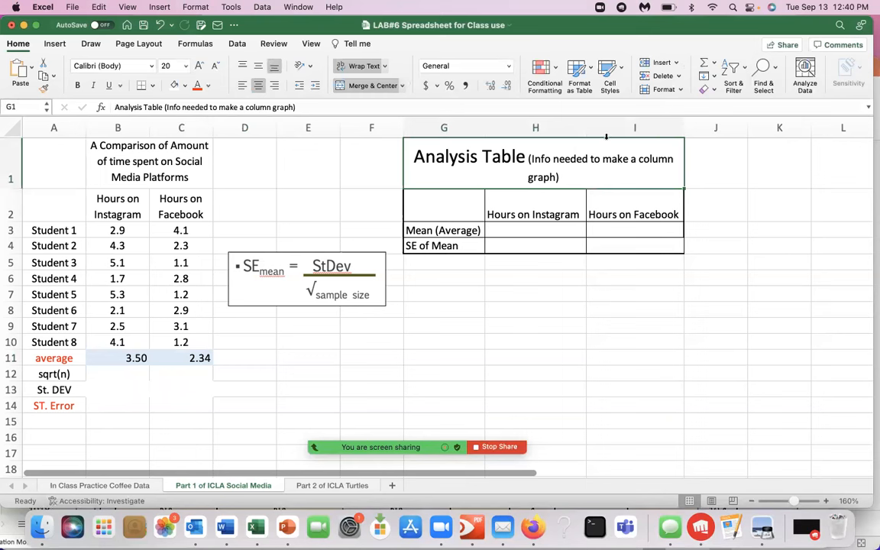
pyautogui.click(571, 213)
pyautogui.click(620, 213)
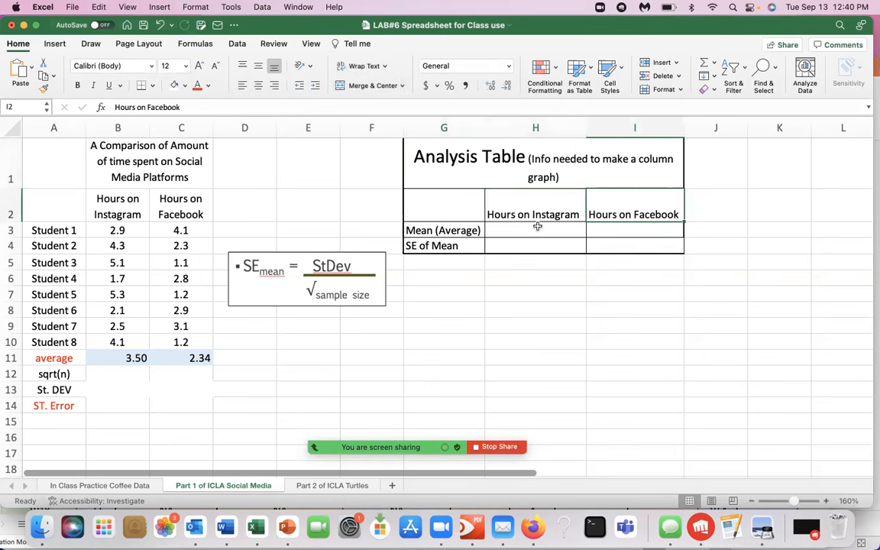
pyautogui.click(434, 231)
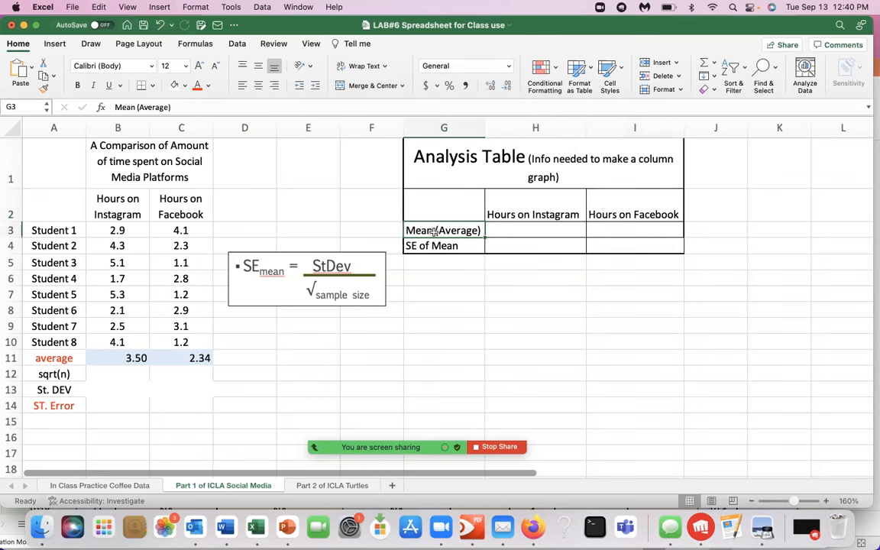
# Fill the Mean (Average) row of the Analysis Table with 3.5 for Instagram and 2.34 for Facebook.
pyautogui.click(538, 229)
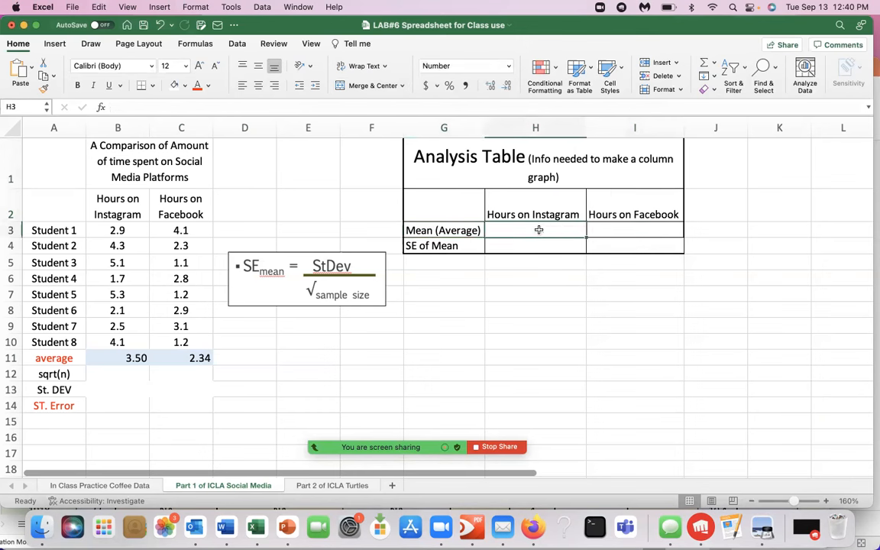
pyautogui.write('3.5')
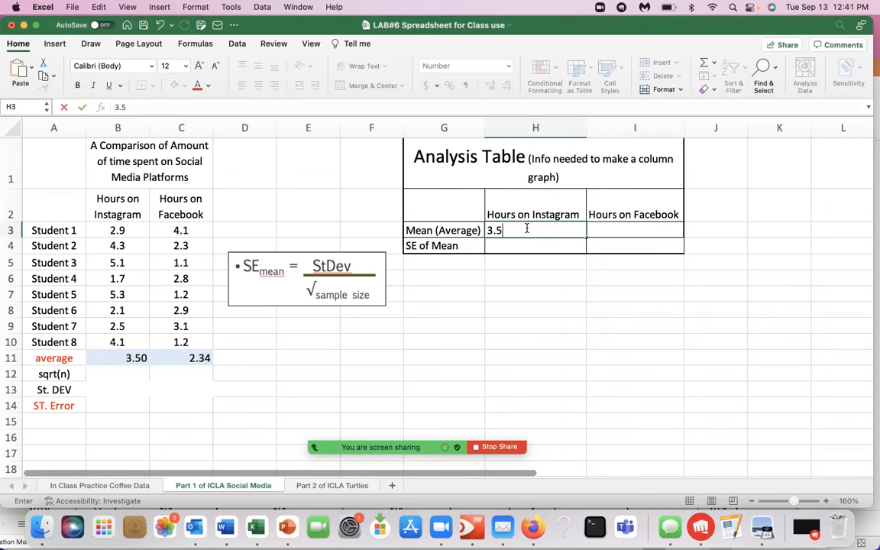
pyautogui.click(123, 355)
pyautogui.click(625, 225)
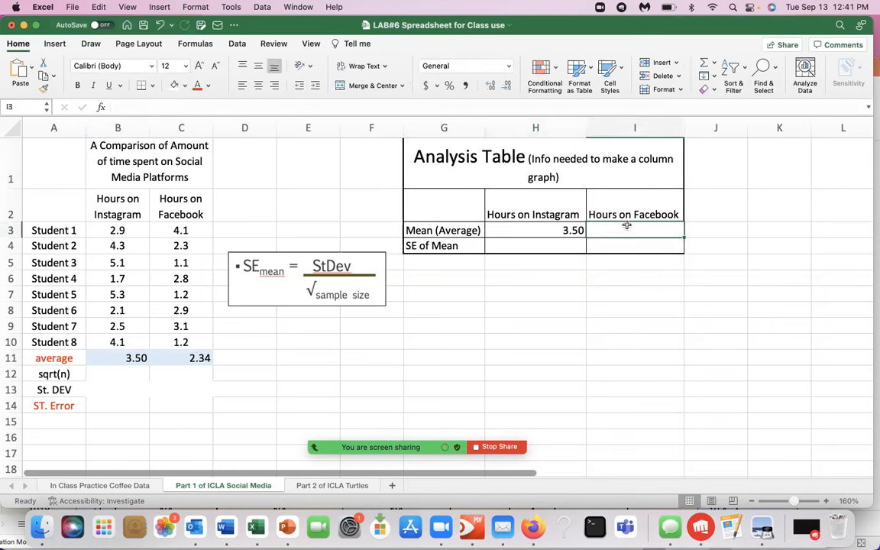
pyautogui.write('2.34')
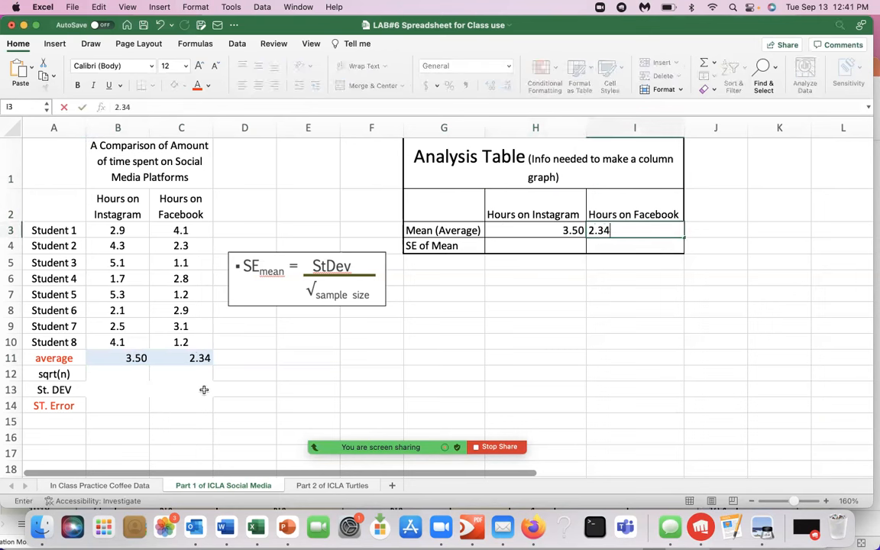
pyautogui.click(180, 363)
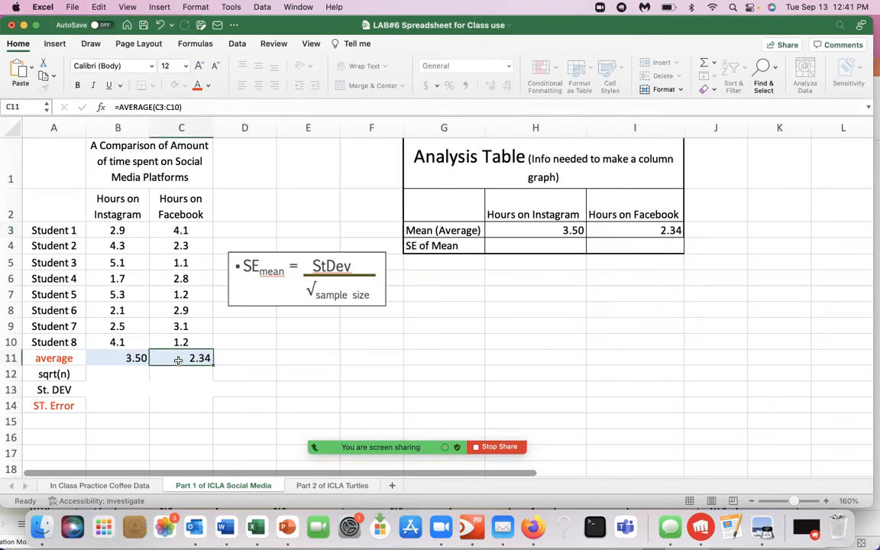
pyautogui.click(547, 306)
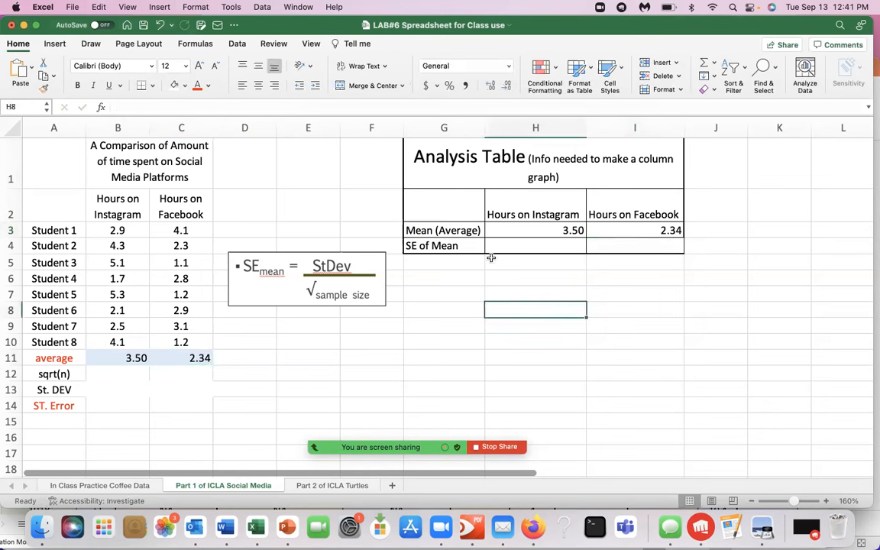
pyautogui.moveTo(471, 251); pyautogui.dragTo(617, 251)
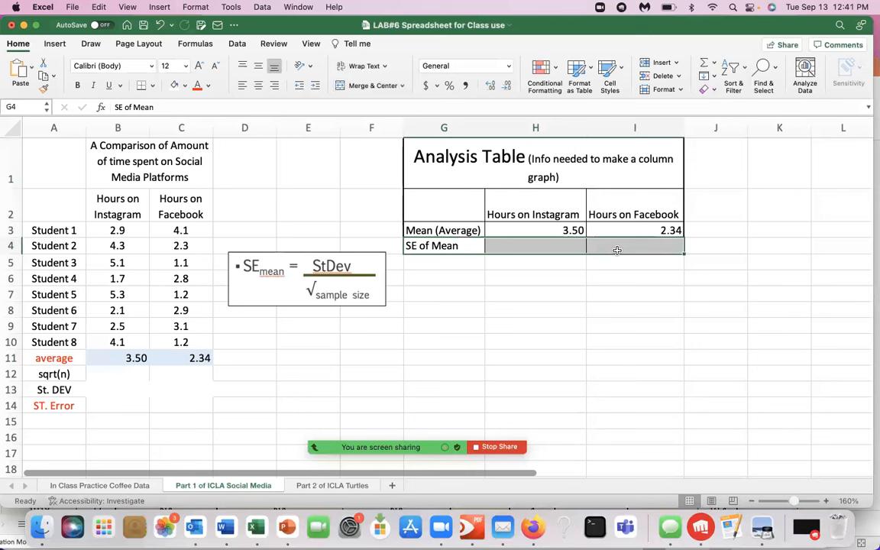
pyautogui.click(489, 295)
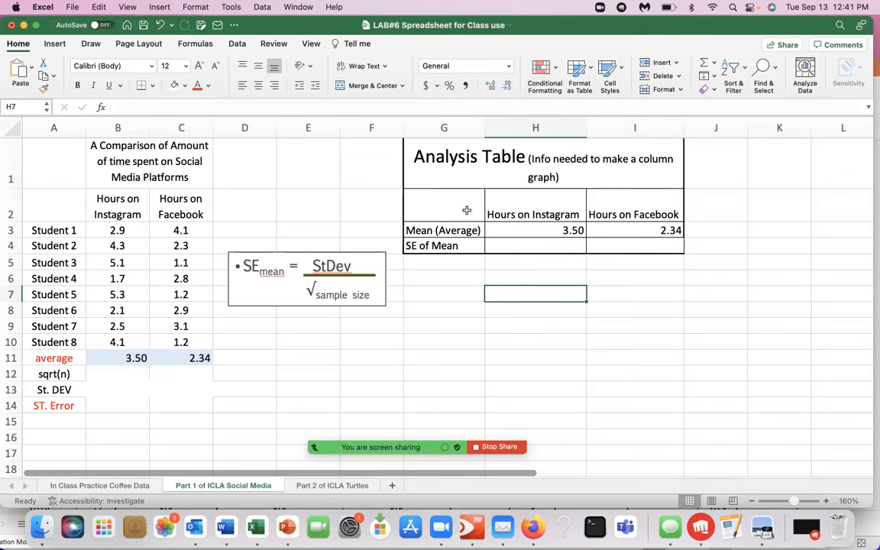
# Insert a 2-D clustered column chart from the Analysis Table's headings and Mean (Average) row, G2:I3.
pyautogui.moveTo(455, 206); pyautogui.dragTo(634, 236)
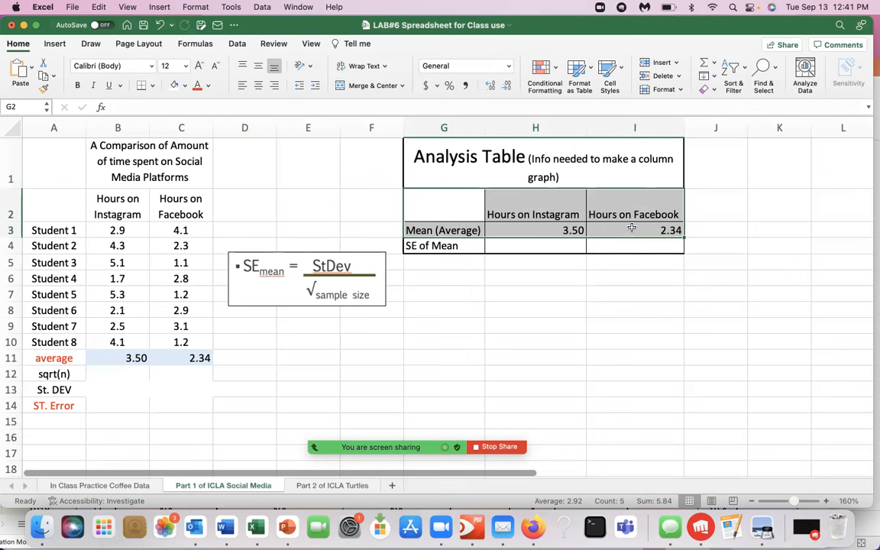
pyautogui.click(55, 45)
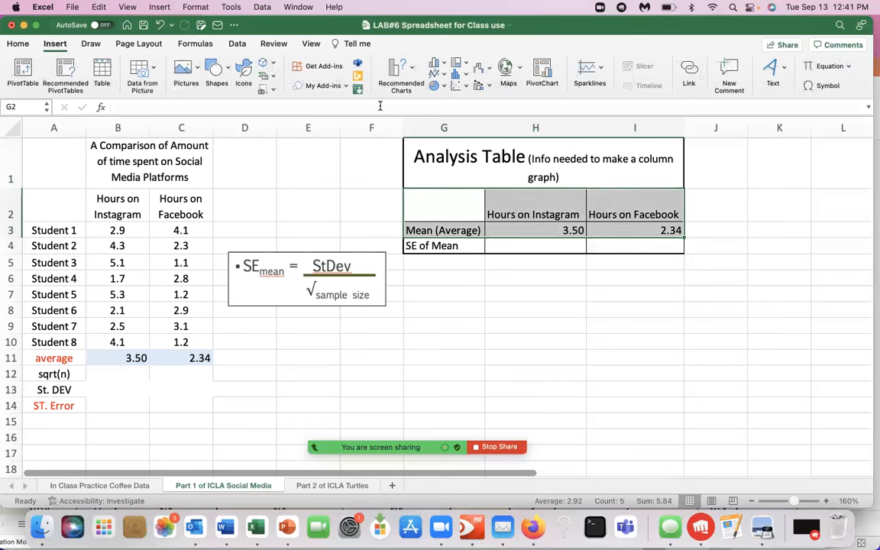
pyautogui.click(433, 66)
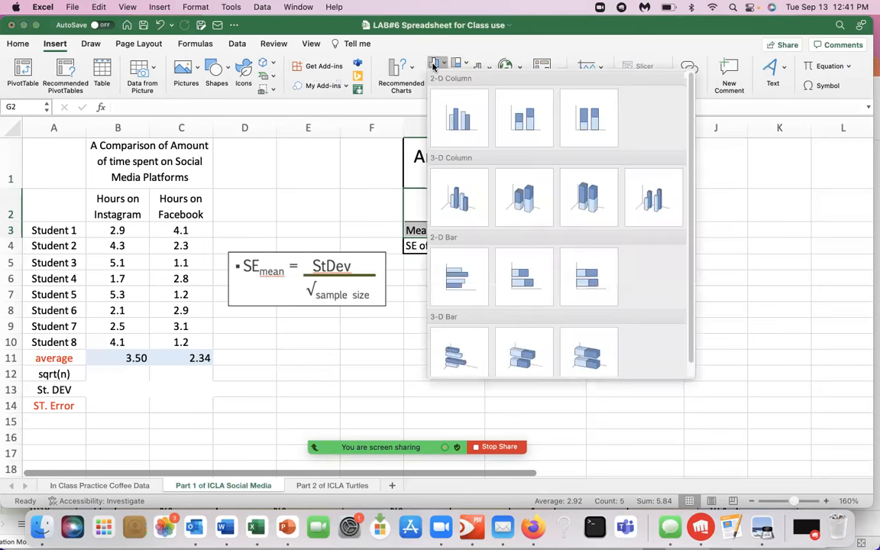
pyautogui.click(458, 116)
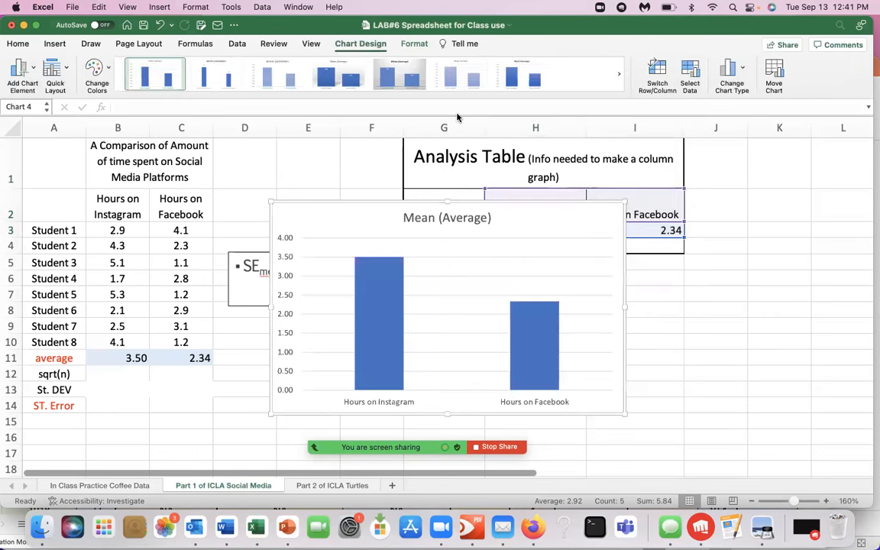
# Move the column chart below the Analysis Table and shrink it slightly so the table's mean values stay uncovered.
pyautogui.moveTo(553, 218); pyautogui.dragTo(713, 270)
pyautogui.scroll(-1, 750, 285)
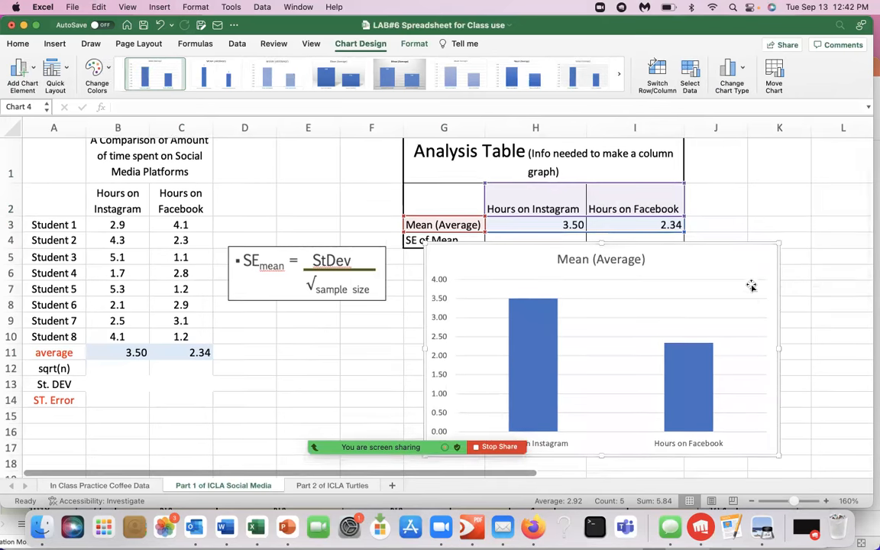
pyautogui.moveTo(778, 226); pyautogui.dragTo(761, 249)
pyautogui.moveTo(711, 261); pyautogui.dragTo(759, 242)
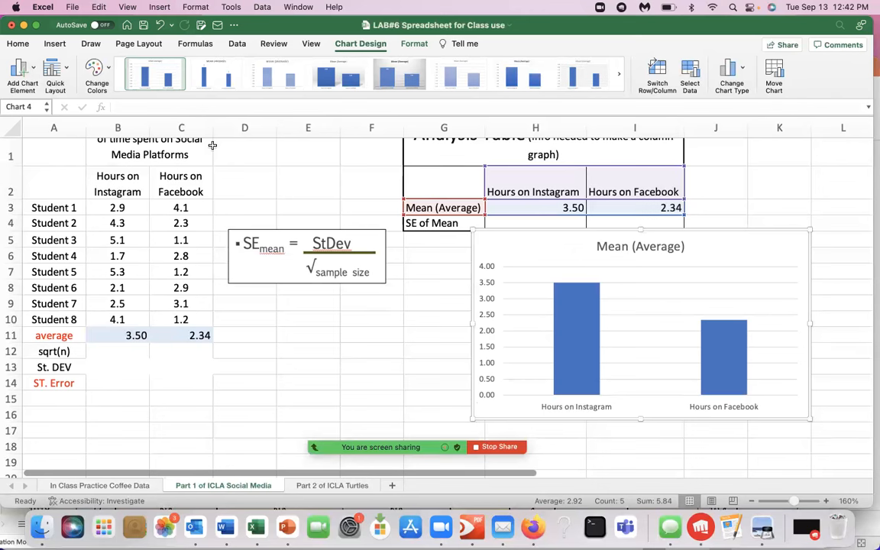
# Add a primary vertical axis title to the column chart and change its text to "Average hours".
pyautogui.click(24, 71)
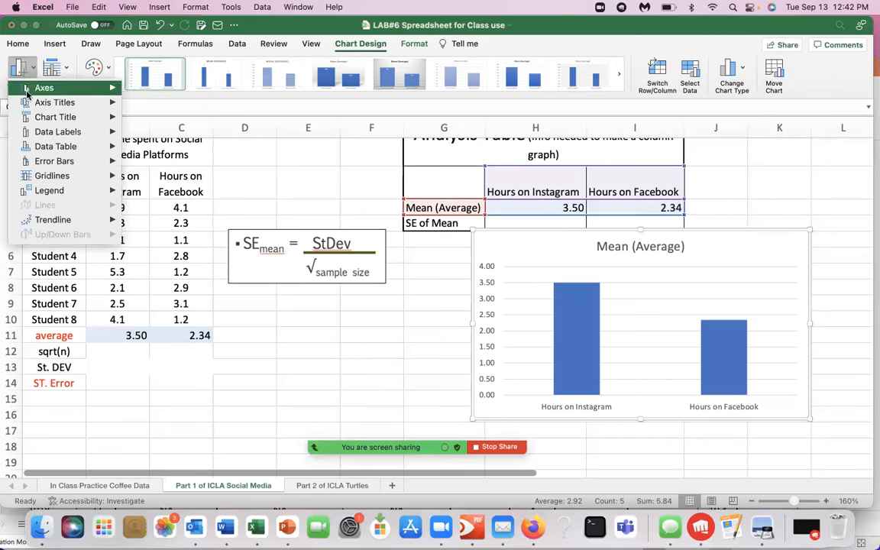
pyautogui.moveTo(29, 92)
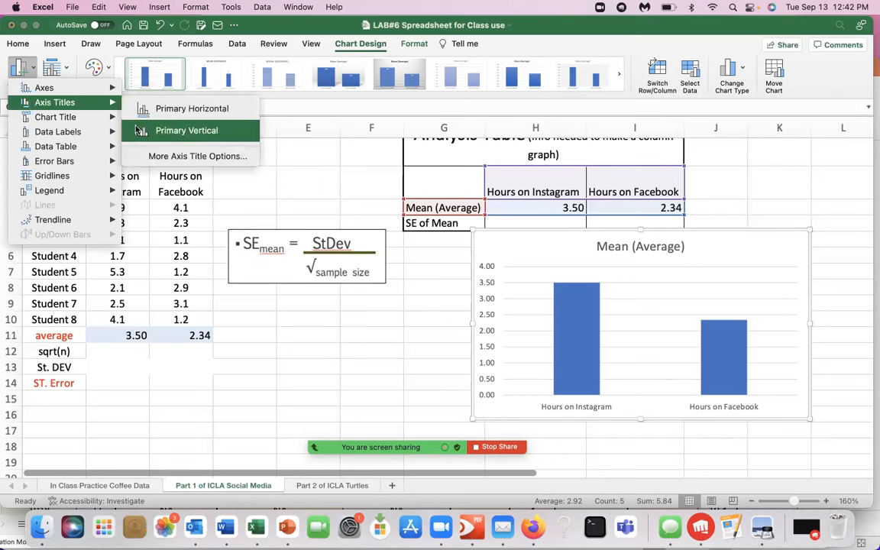
pyautogui.click(141, 131)
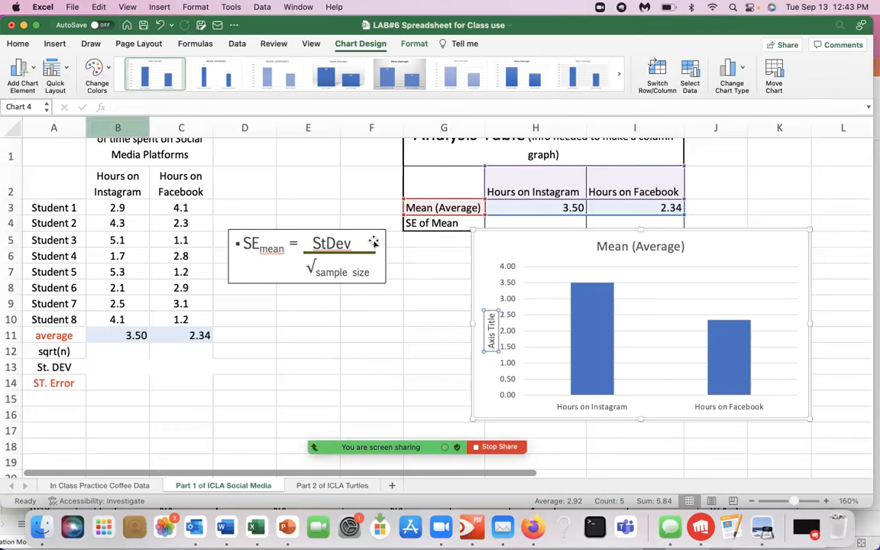
pyautogui.click(493, 316)
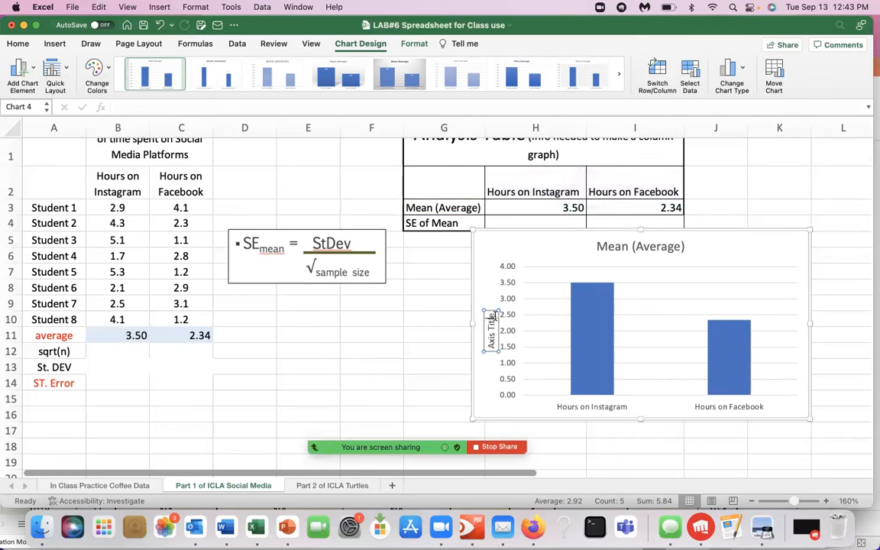
pyautogui.press('BackSpace')
pyautogui.press('BackSpace')
pyautogui.press('BackSpace')
pyautogui.press('BackSpace')
pyautogui.press('BackSpace')
pyautogui.press('BackSpace')
pyautogui.press('BackSpace')
pyautogui.press('BackSpace')
pyautogui.press('BackSpace')
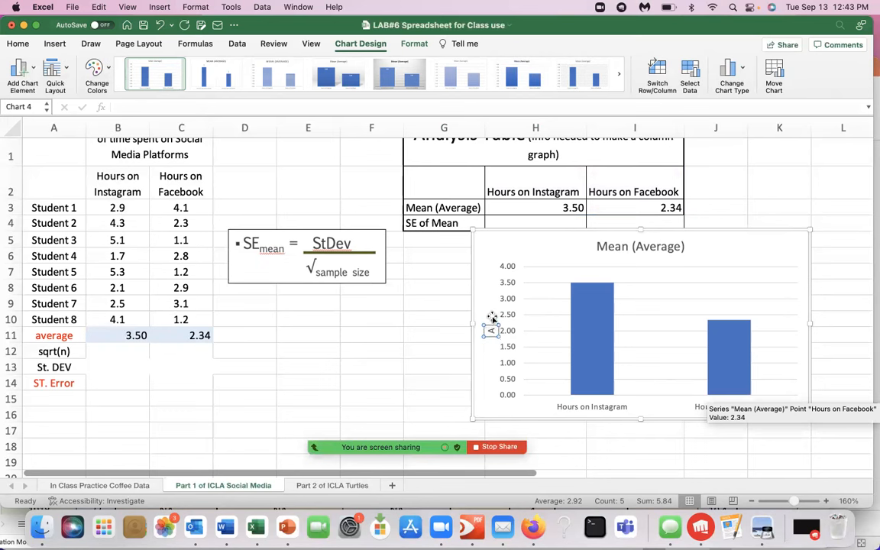
pyautogui.write('verage')
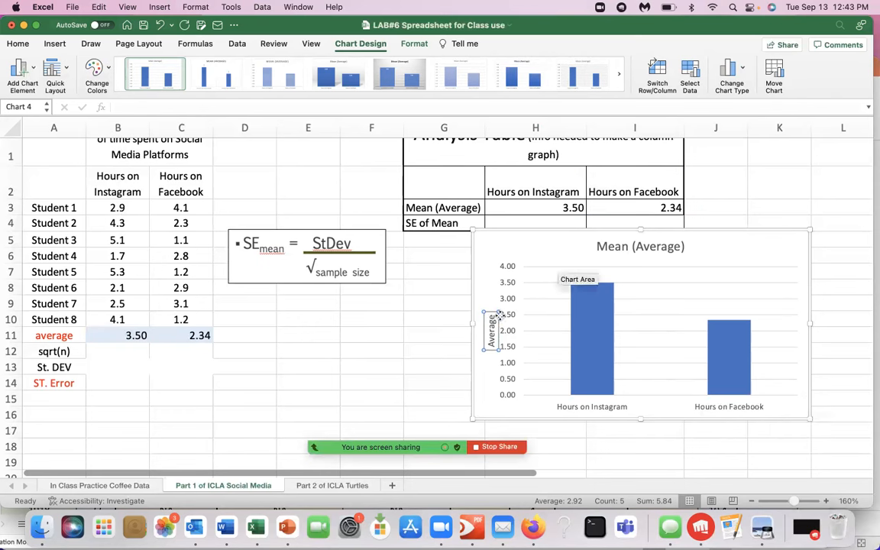
pyautogui.write('h')
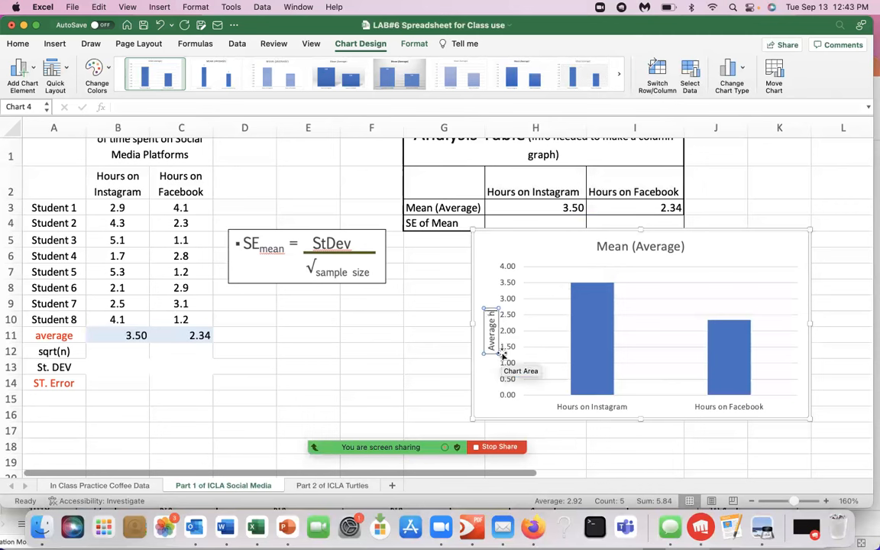
pyautogui.write('ours')
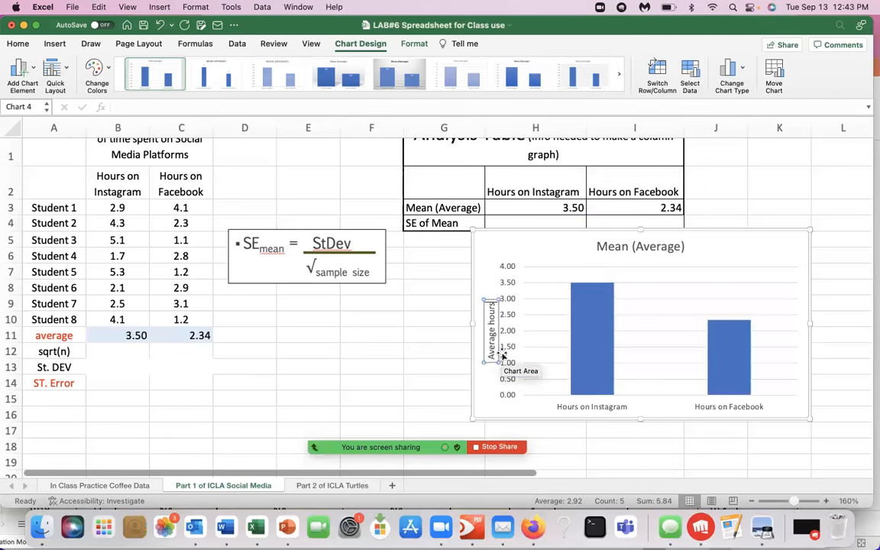
pyautogui.click(527, 430)
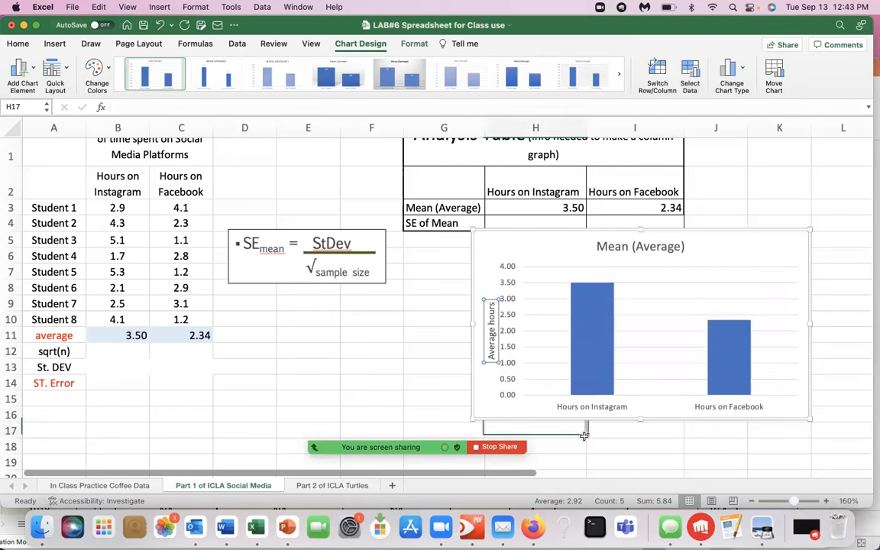
# Replace the chart title with "A comparison of Amount of time spent on social media platforms".
pyautogui.click(724, 249)
pyautogui.click(685, 246)
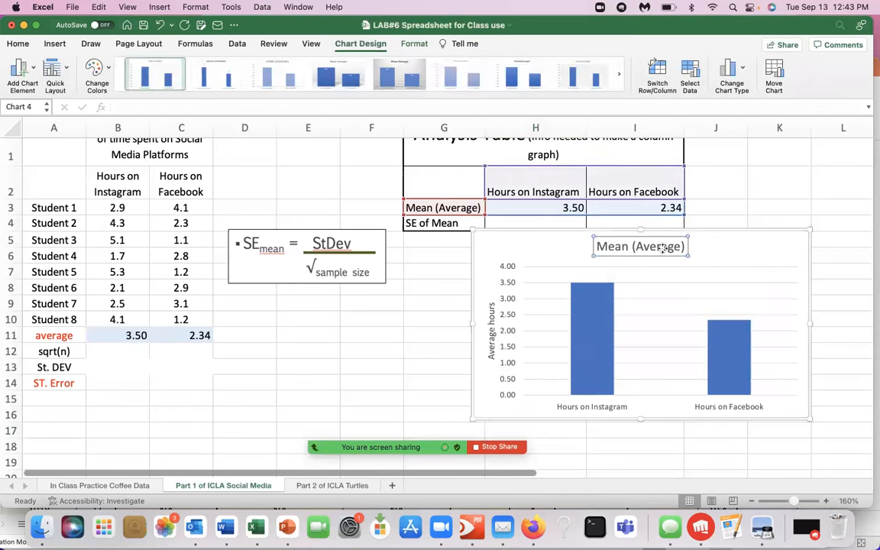
pyautogui.click(681, 246)
pyautogui.press('BackSpace')
pyautogui.press('BackSpace')
pyautogui.press('BackSpace')
pyautogui.press('BackSpace')
pyautogui.press('BackSpace')
pyautogui.press('BackSpace')
pyautogui.press('BackSpace')
pyautogui.press('BackSpace')
pyautogui.press('BackSpace')
pyautogui.press('BackSpace')
pyautogui.press('BackSpace')
pyautogui.press('BackSpace')
pyautogui.press('BackSpace')
pyautogui.press('BackSpace')
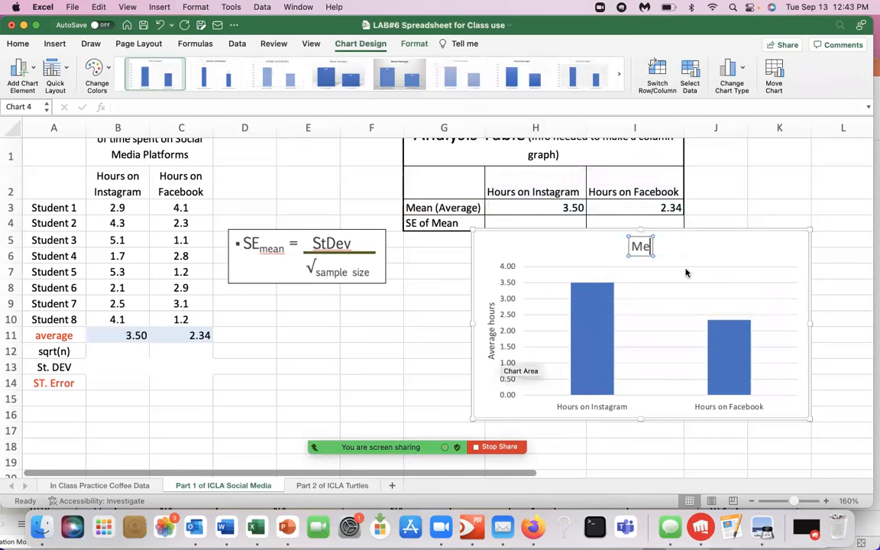
pyautogui.scroll(2, 708, 212)
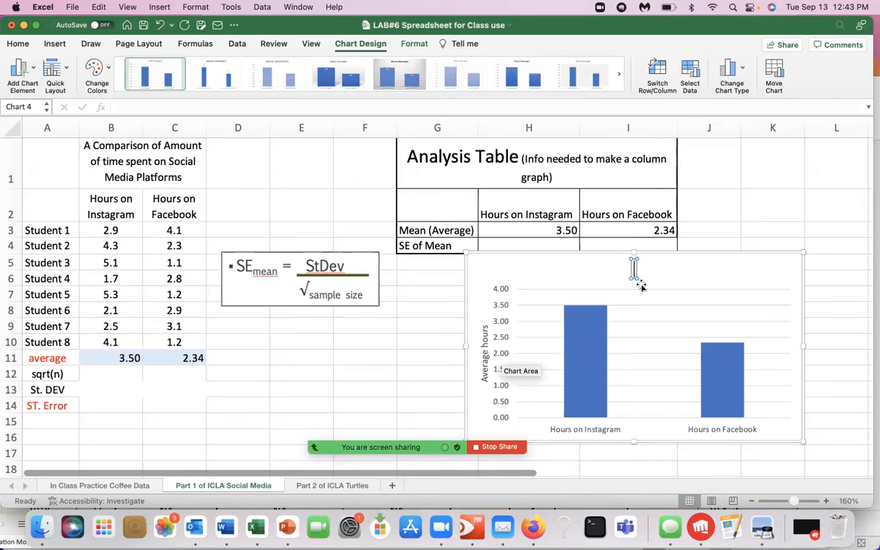
pyautogui.write('A com')
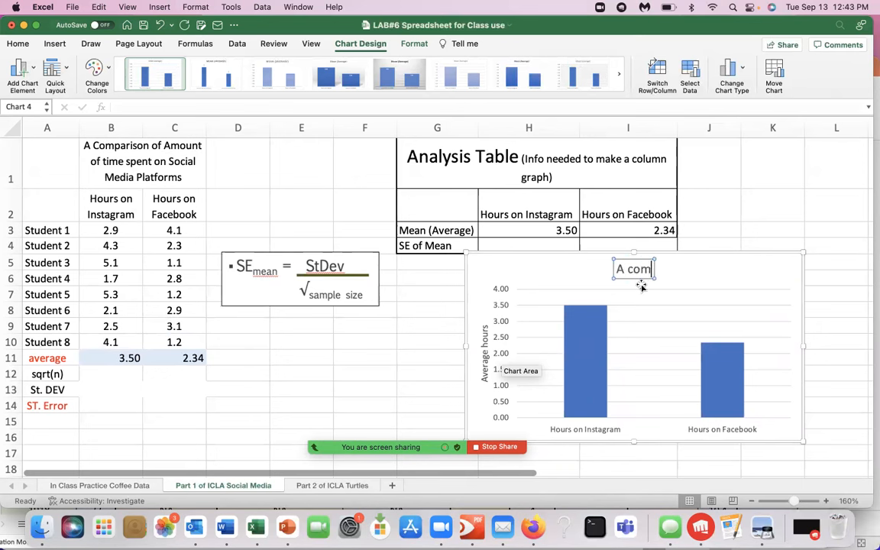
pyautogui.write('parison of Amount of time spent on social me')
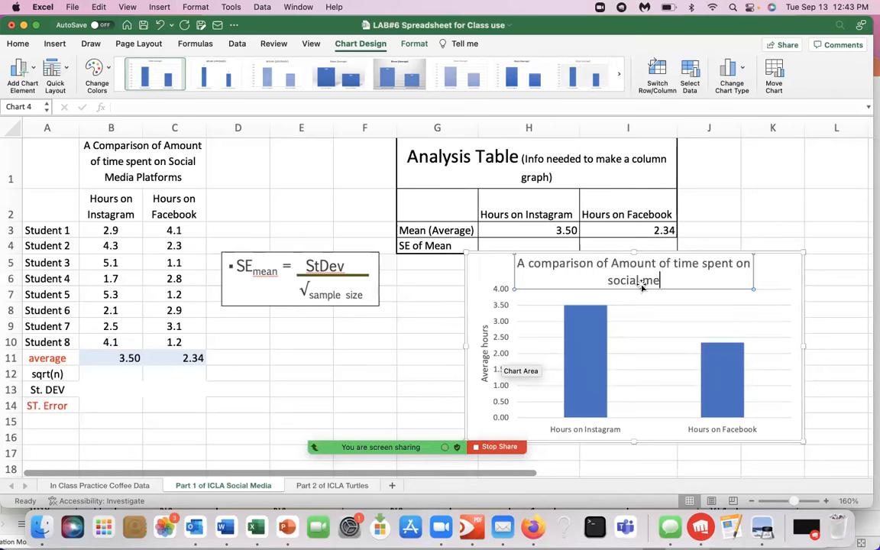
pyautogui.write('dia platforms')
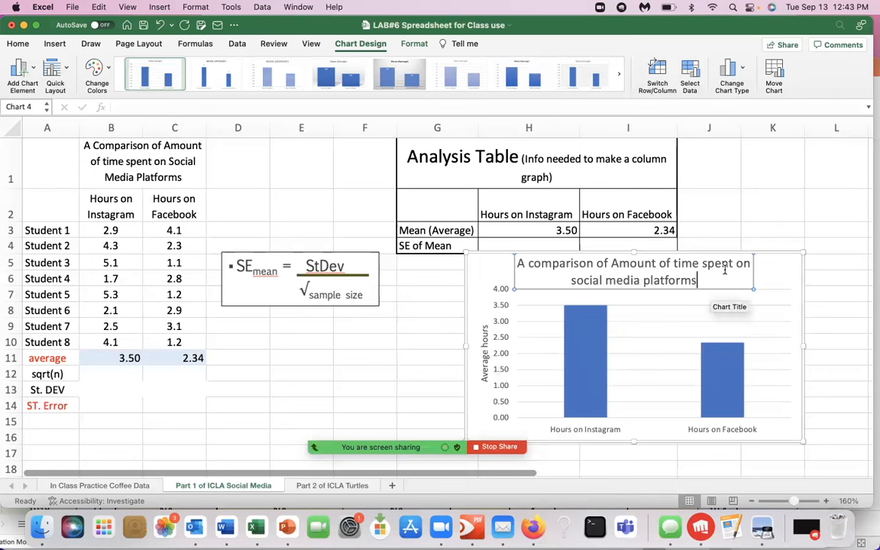
# Capitalize the first letters of "Comparison", "Time" and "Spent" in the chart title.
pyautogui.click(534, 265)
pyautogui.press('BackSpace')
pyautogui.write('C')
pyautogui.click(678, 262)
pyautogui.press('BackSpace')
pyautogui.write('T')
pyautogui.click(709, 263)
pyautogui.press('BackSpace')
pyautogui.write('S')
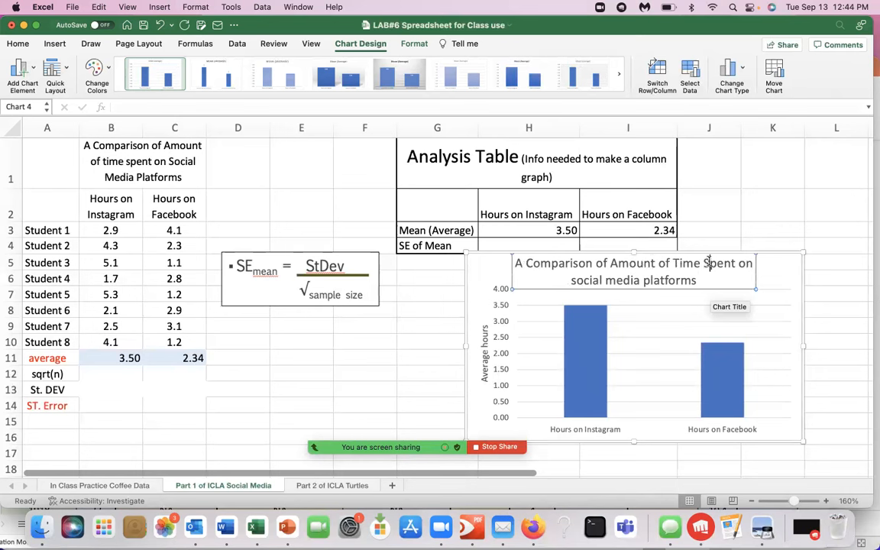
# Capitalize the first letters of "Social", "Media" and "Platforms" in the chart title and finish editing it.
pyautogui.click(576, 280)
pyautogui.press('BackSpace')
pyautogui.write('S')
pyautogui.click(611, 281)
pyautogui.press('BackSpace')
pyautogui.write('M')
pyautogui.click(650, 279)
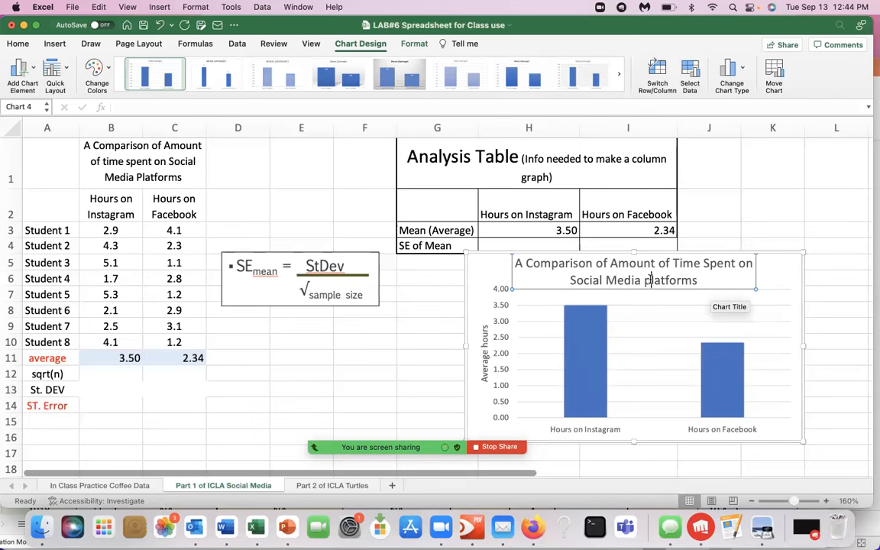
pyautogui.press('BackSpace')
pyautogui.write('P')
pyautogui.click(829, 184)
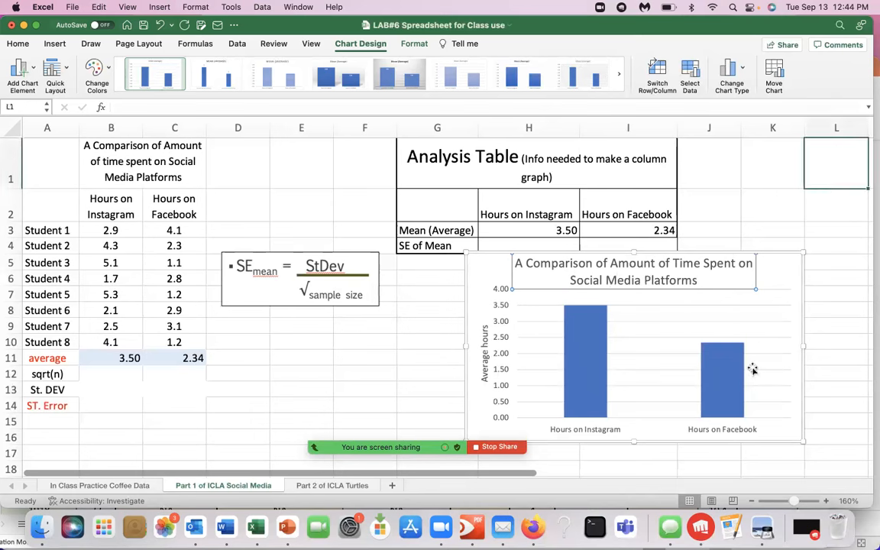
pyautogui.click(779, 275)
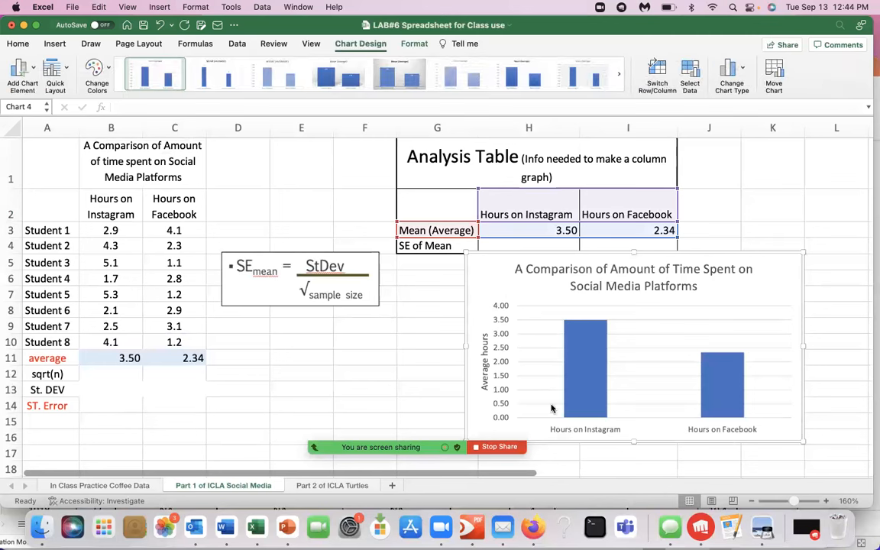
pyautogui.moveTo(485, 452)
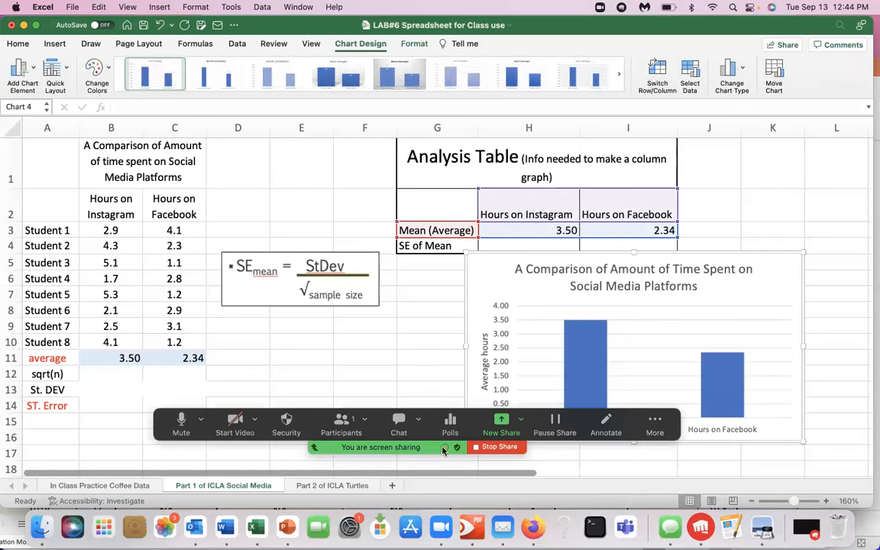
pyautogui.click(655, 425)
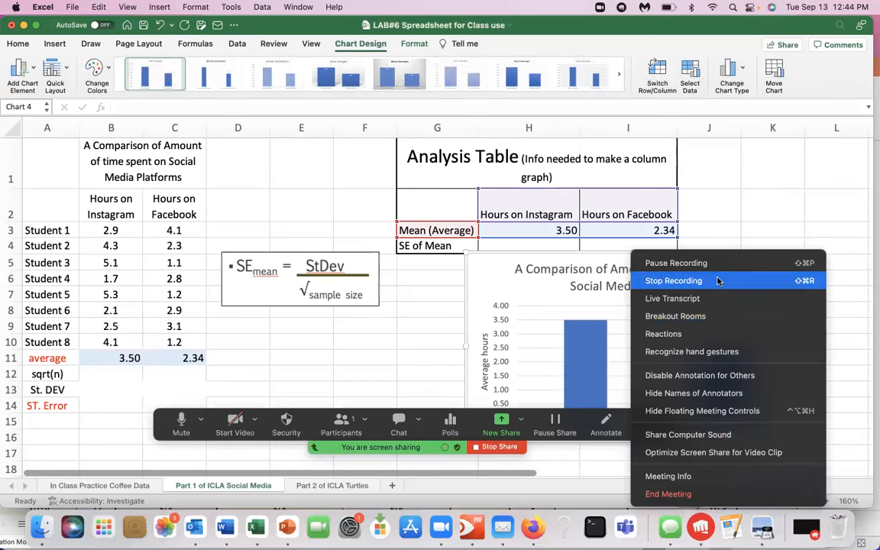